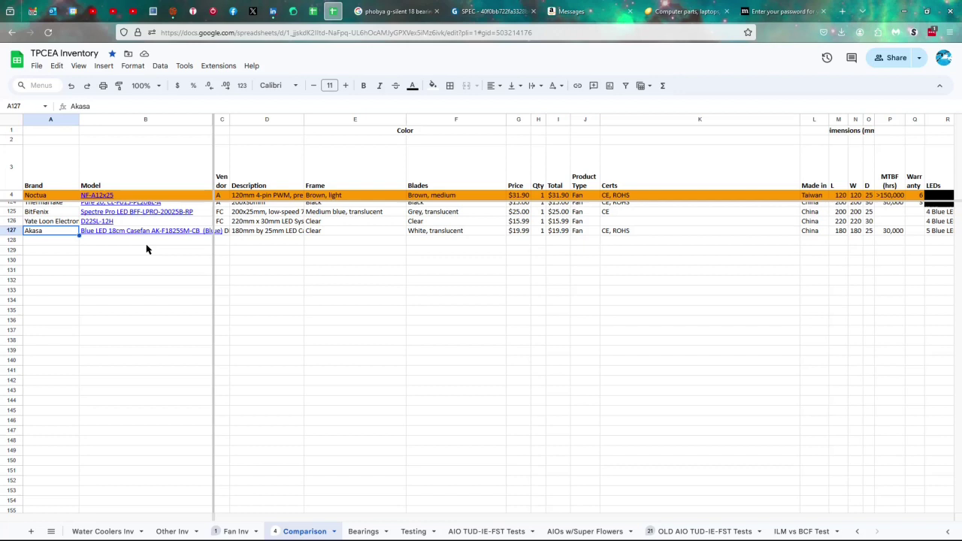
Enter FC as the vendor for the Akasa fan in row 127 of the Comparison sheet
key(Right)
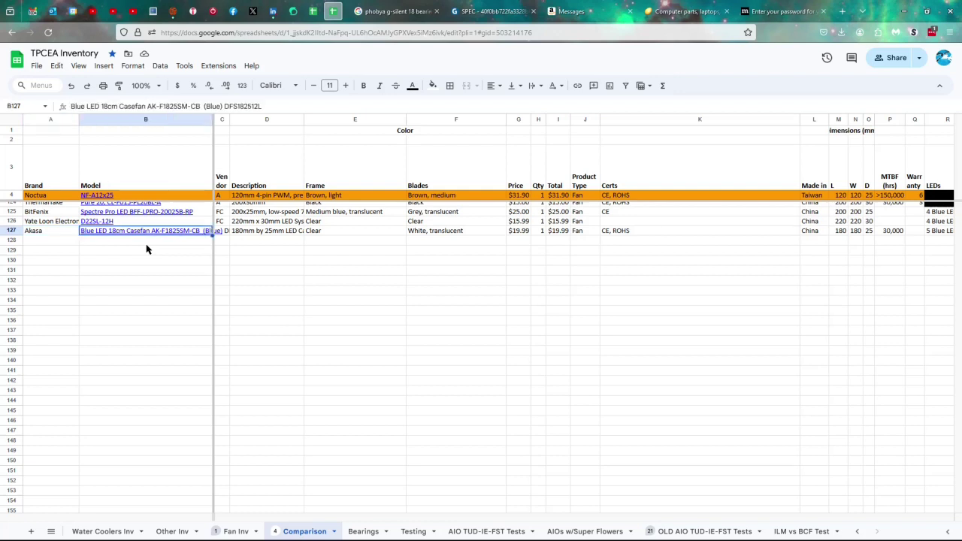
key(Right)
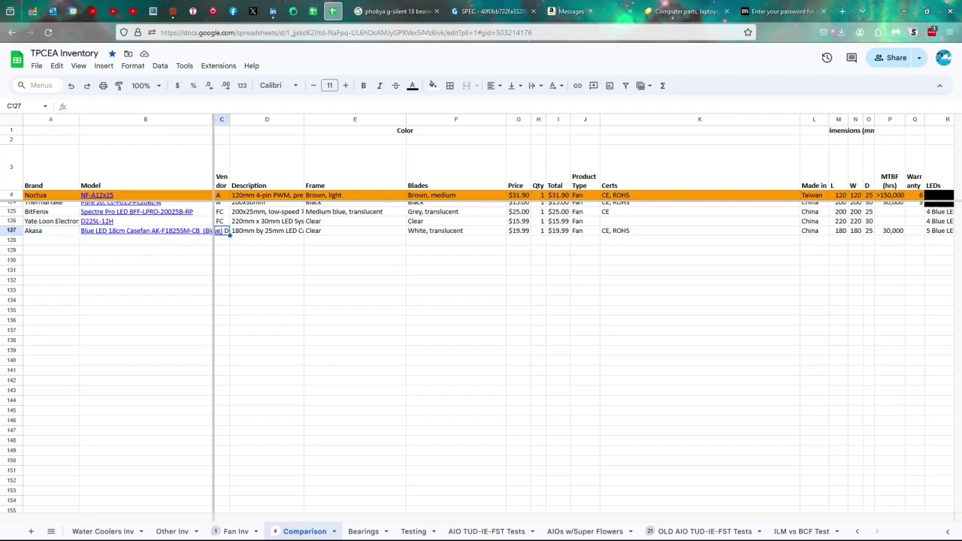
text(FC)
key(Right)
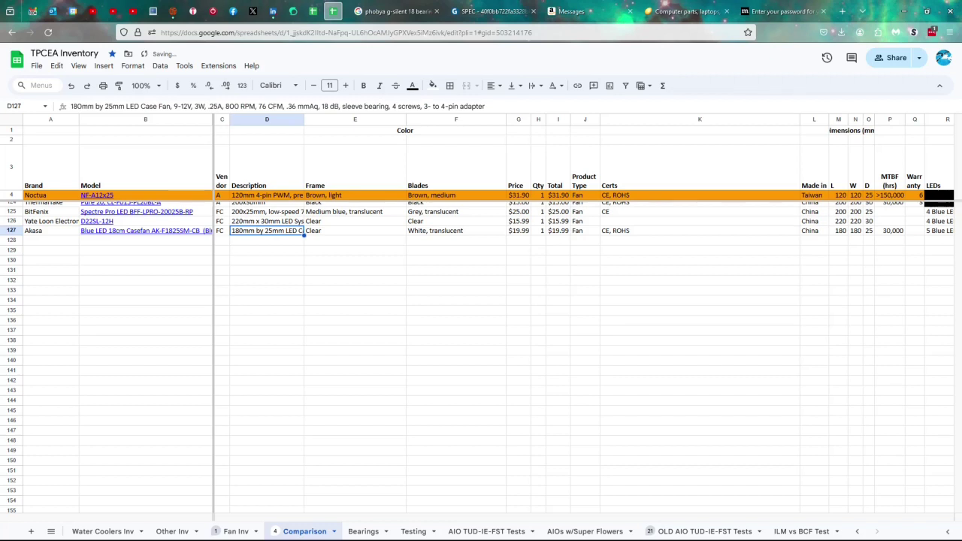
Review the Akasa fan's description, colors, price, quantity, certifications, dimensions, MTBF and weight along row 127
key(Right)
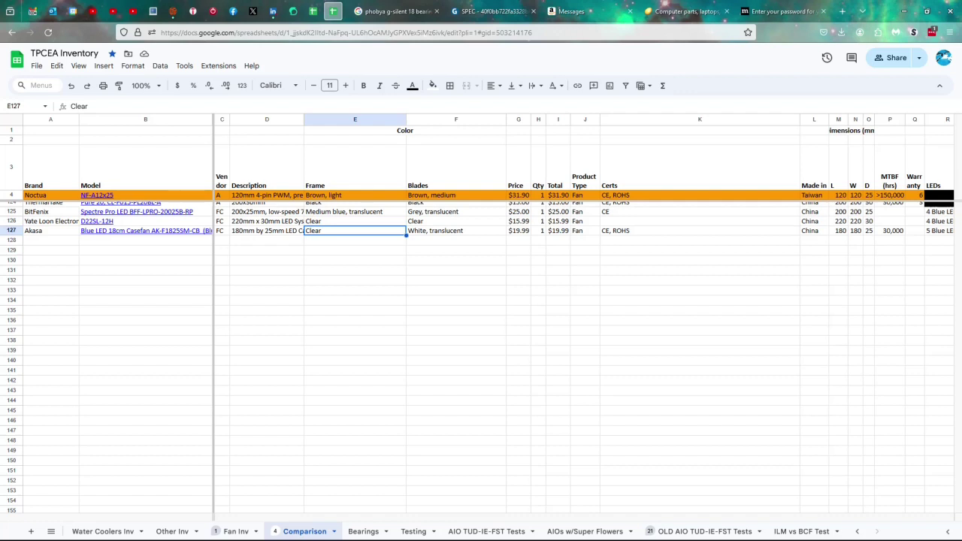
click(456, 231)
key(Right)
key(Right)
key(Right)
key(Right)
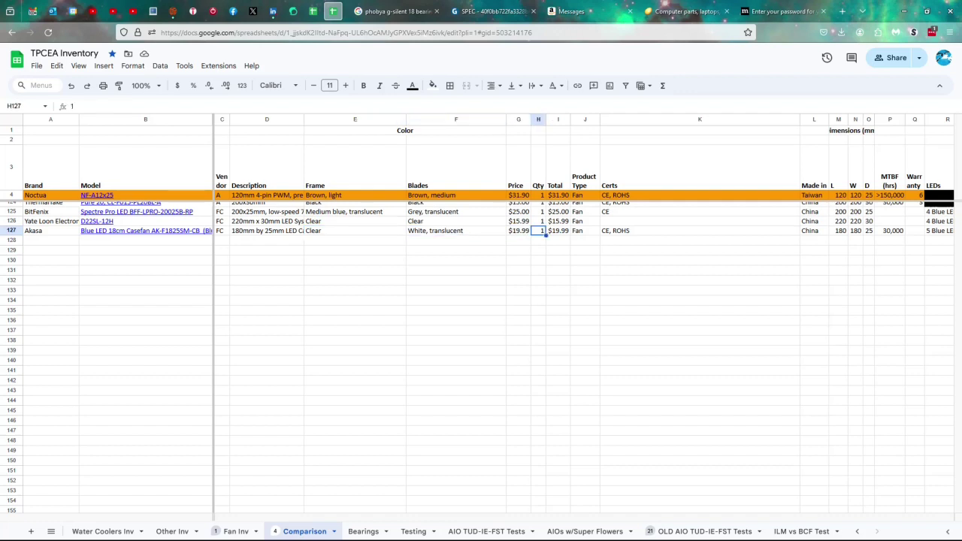
key(Right)
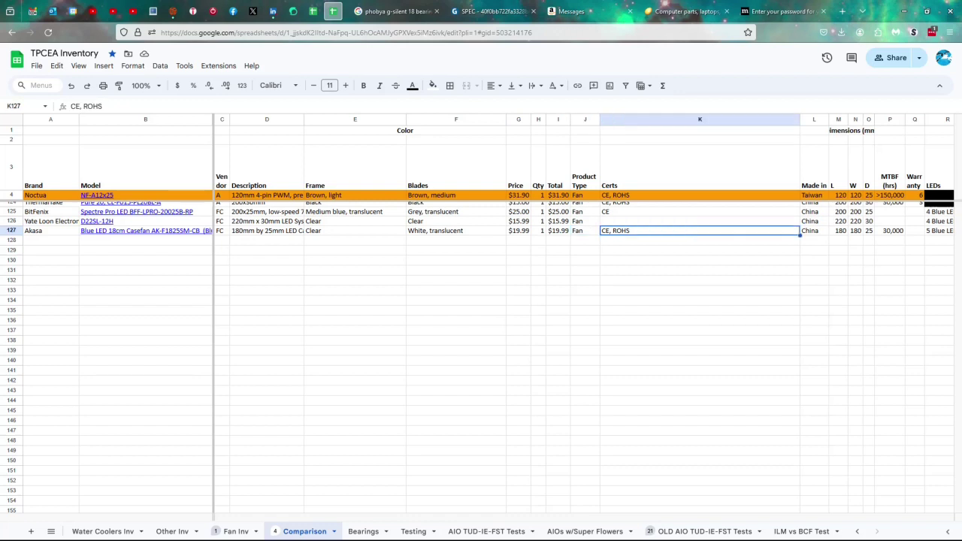
key(Right)
key(Right)
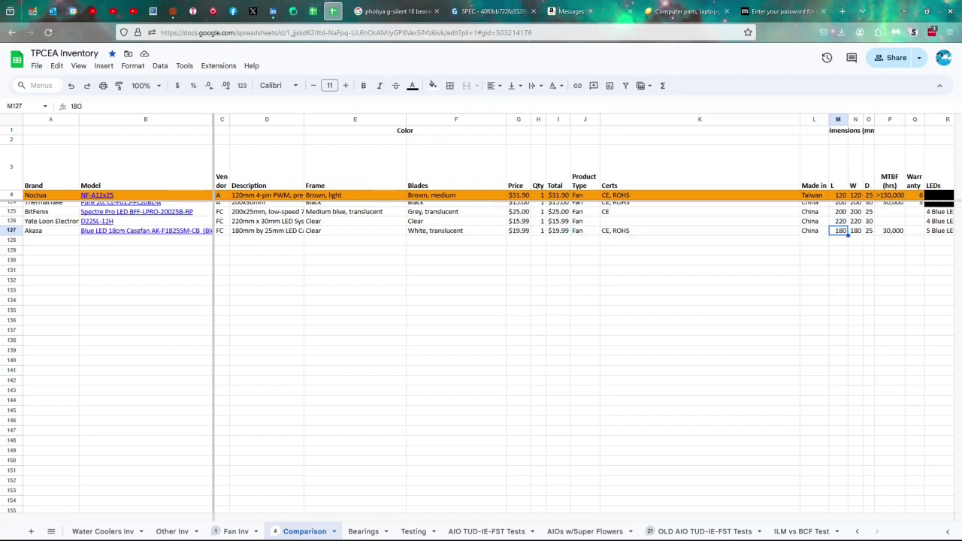
key(Right)
key(Right)
key(Right)
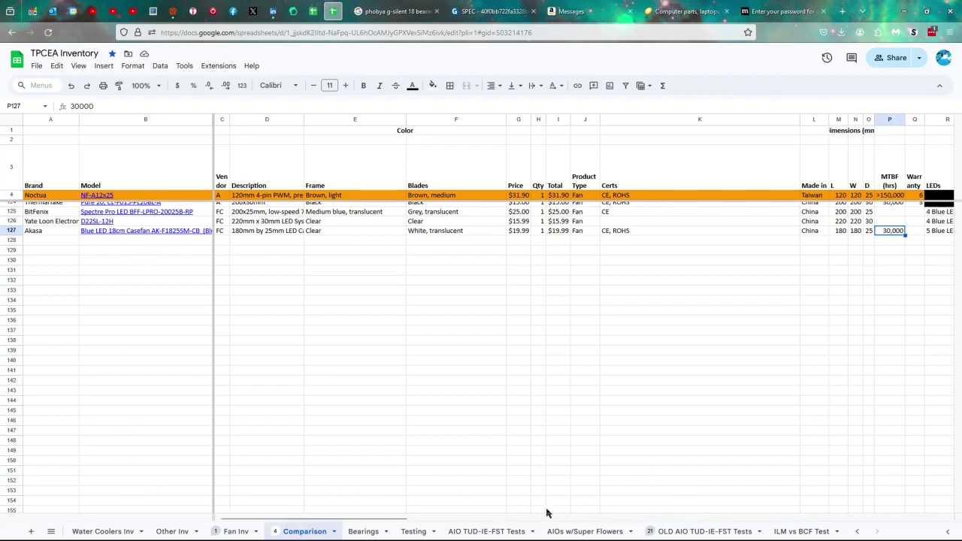
drag(386, 519, 610, 518)
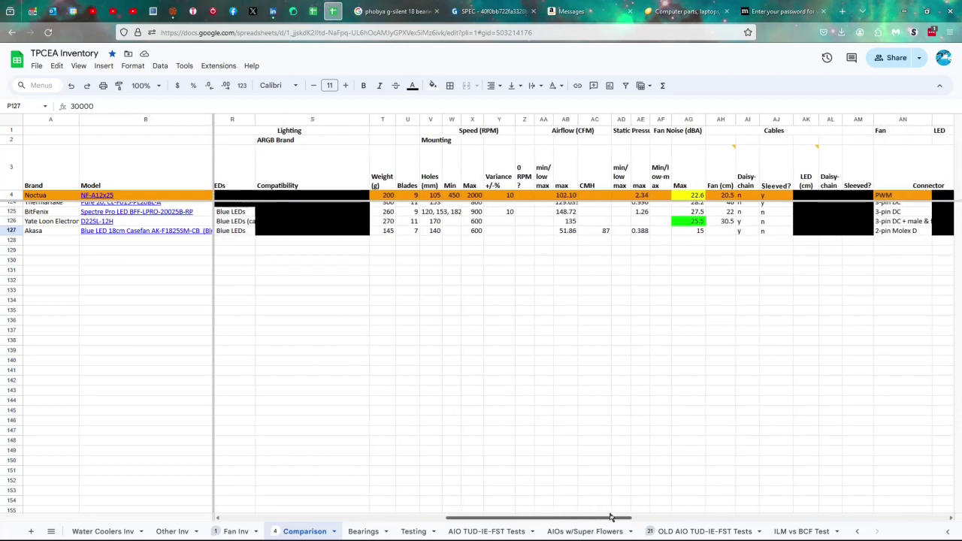
click(382, 232)
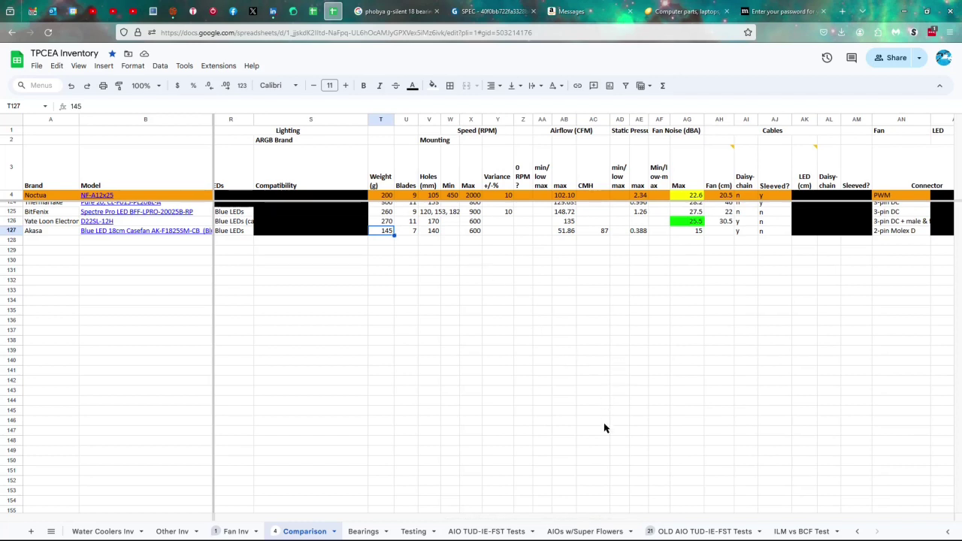
Examine the specification table for the Phobya G-Silent 18 700rpm LED fan in the open PDF
click(488, 11)
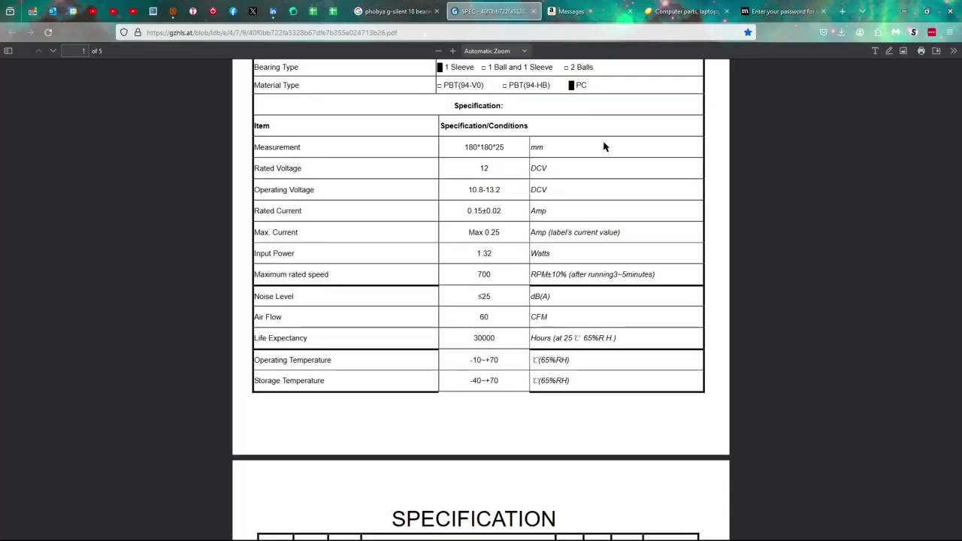
scroll(603, 147, up, 4)
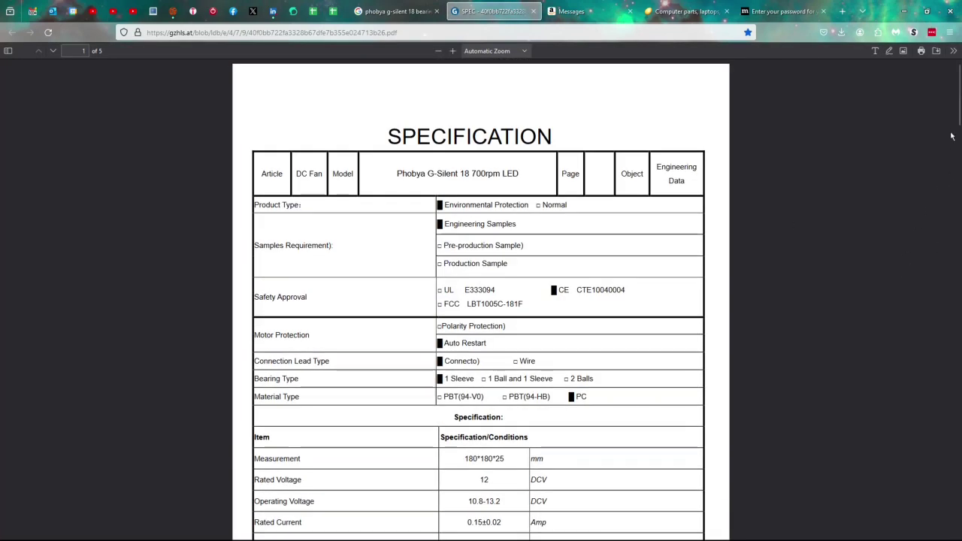
scroll(957, 120, down, 3)
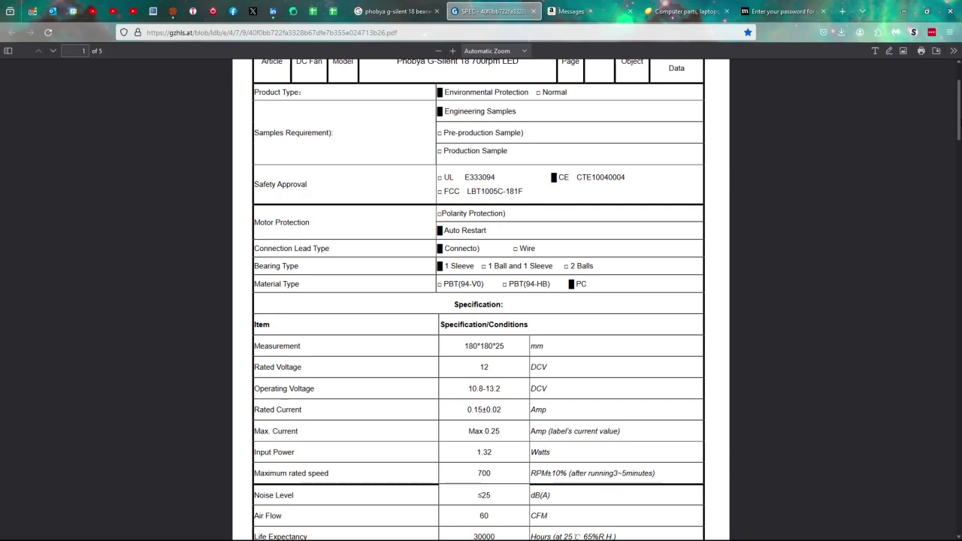
scroll(479, 301, down, 3)
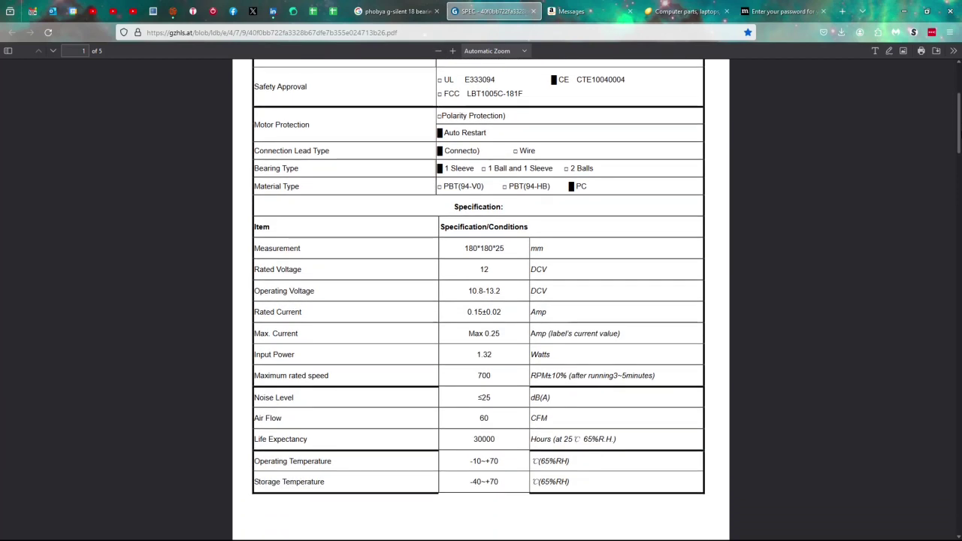
scroll(479, 276, down, 1)
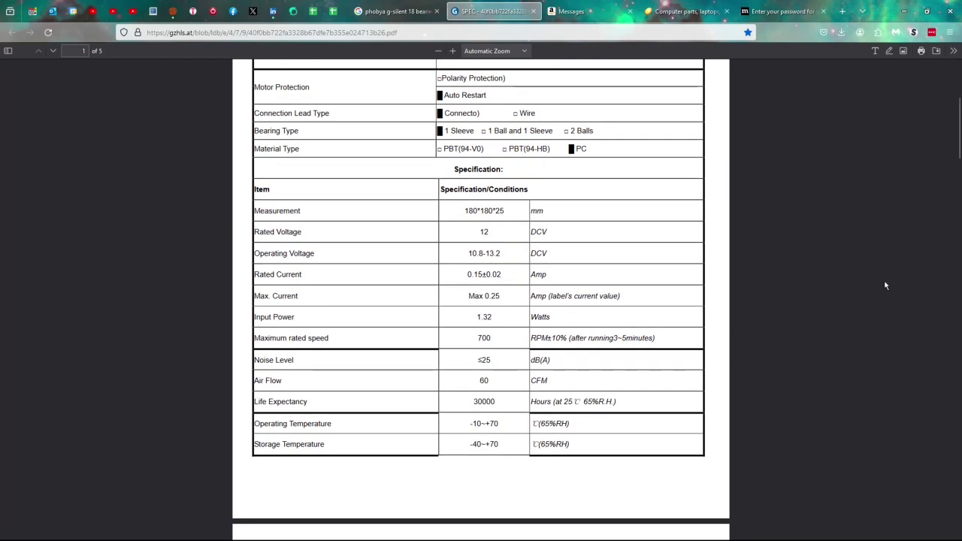
Return to the inventory spreadsheet and enter 10 as the Akasa fan's speed variance percentage
click(333, 11)
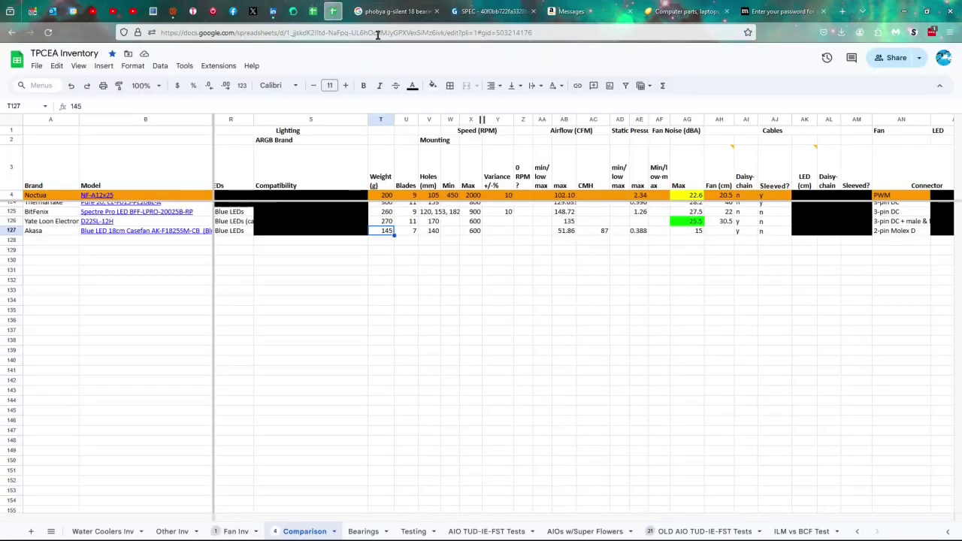
click(411, 231)
click(435, 233)
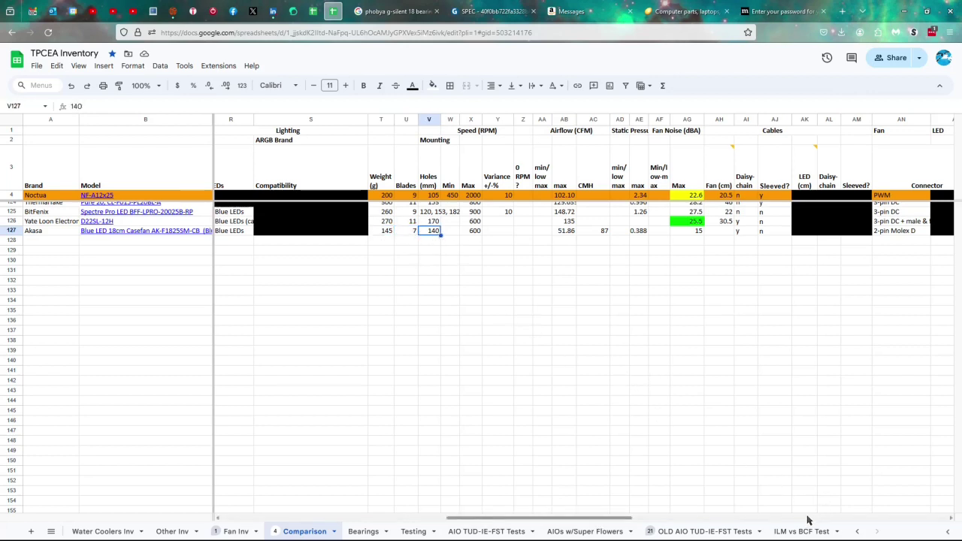
scroll(585, 522, right, 3)
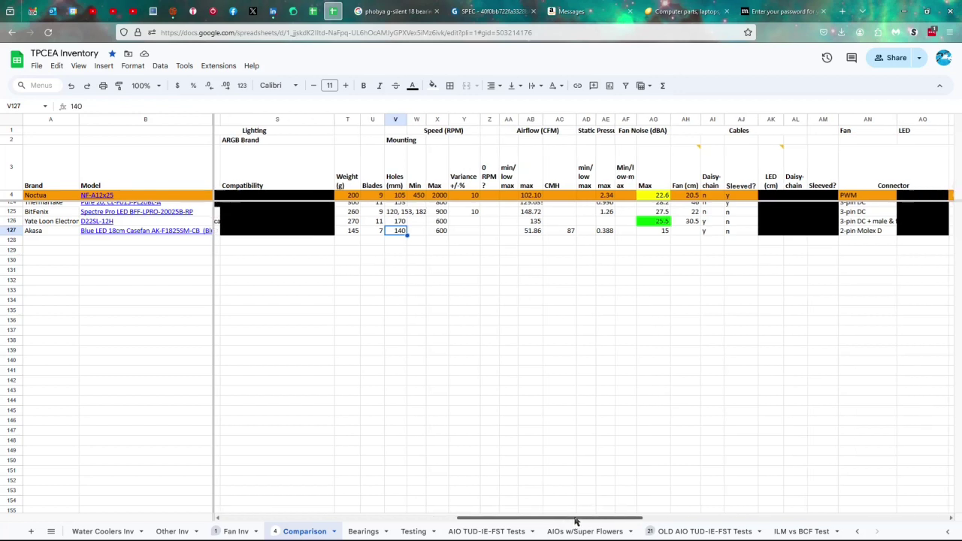
scroll(586, 521, right, 2)
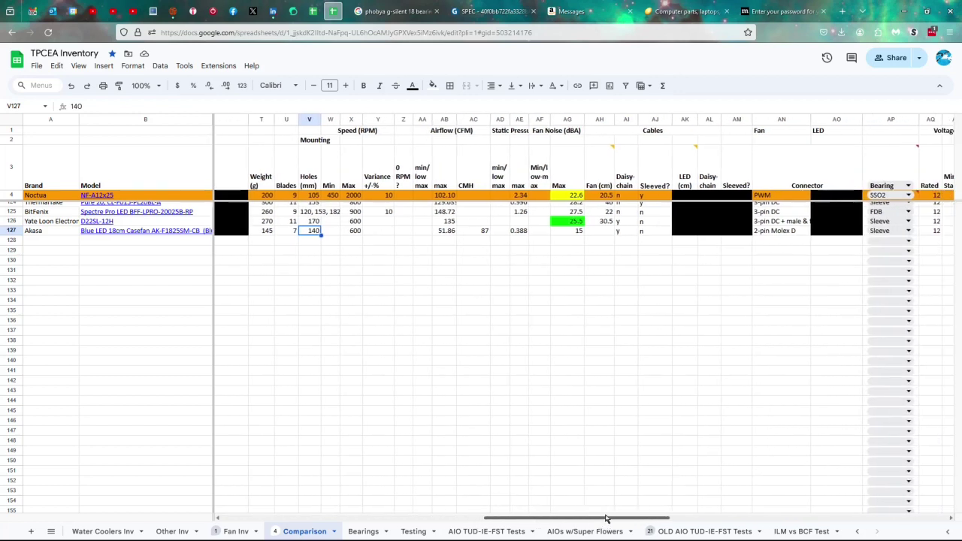
click(362, 230)
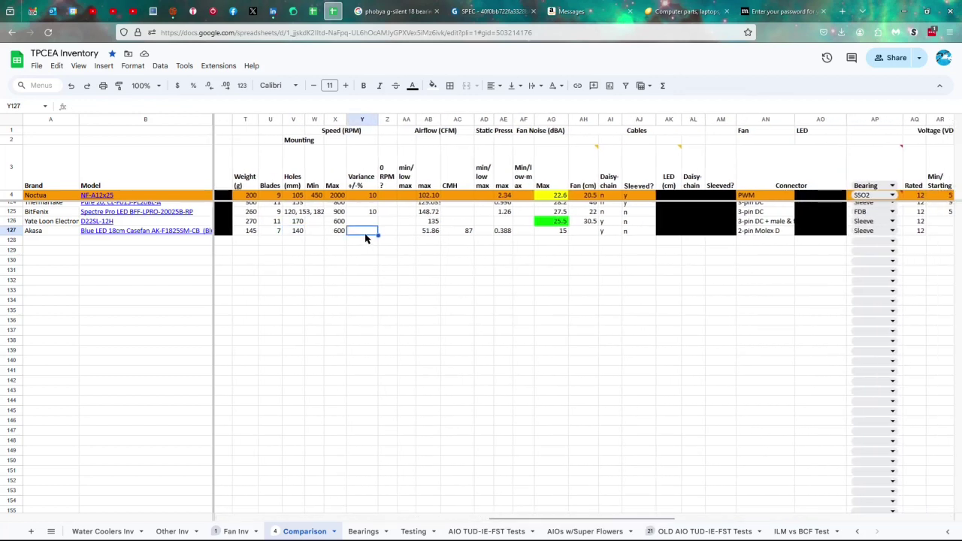
text(10)
key(Tab)
Check the Akasa fan's airflow and static pressure entries, and enter 51.5 cm as its fan cable length
key(Tab)
key(Tab)
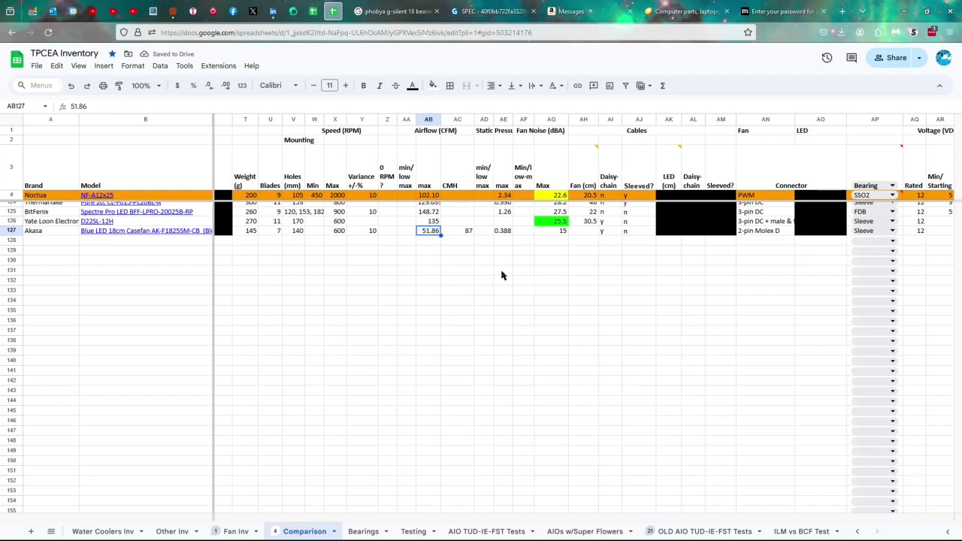
click(463, 231)
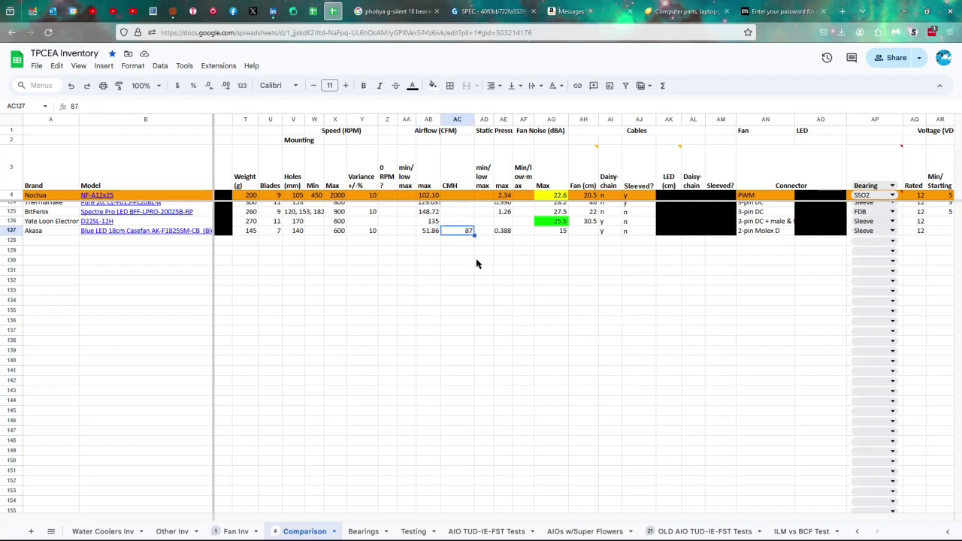
click(498, 231)
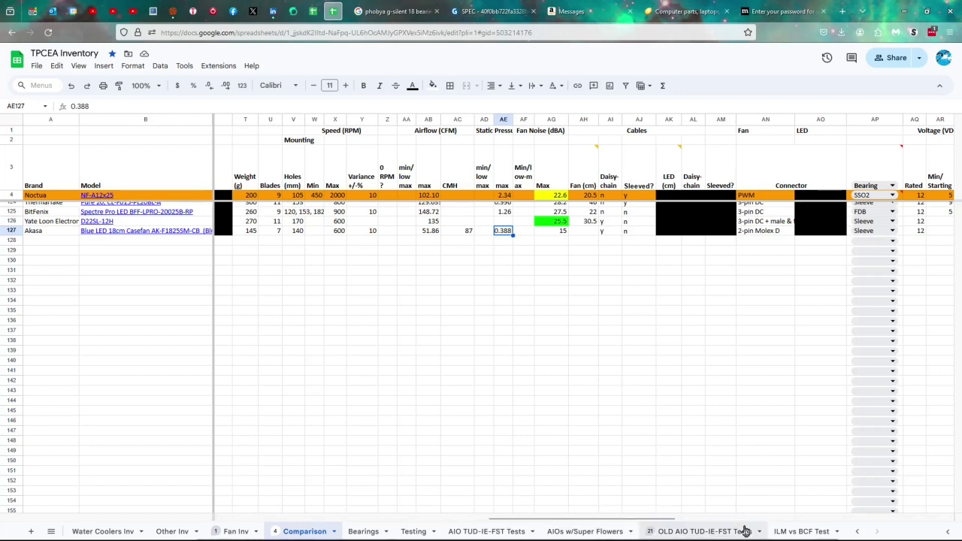
drag(658, 520, 717, 509)
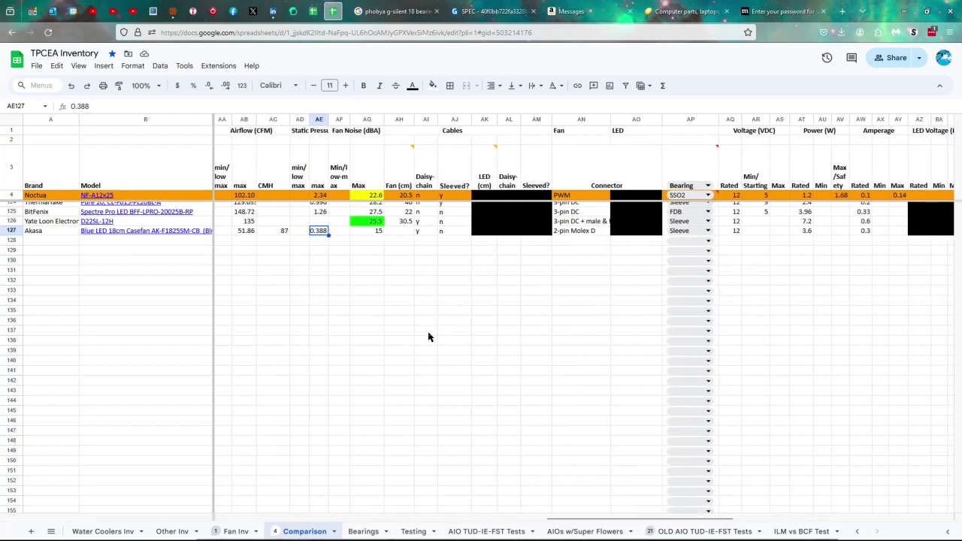
click(405, 231)
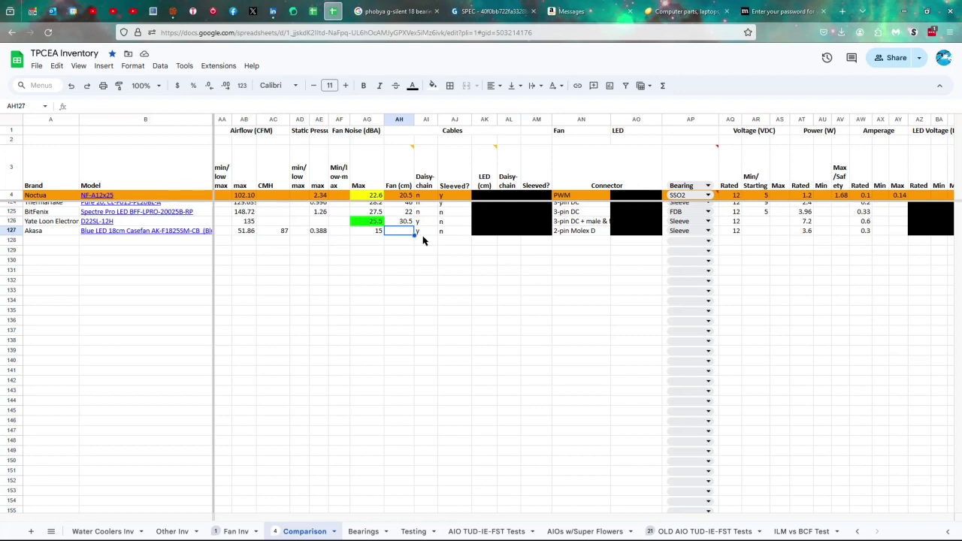
text(51.5)
key(Tab)
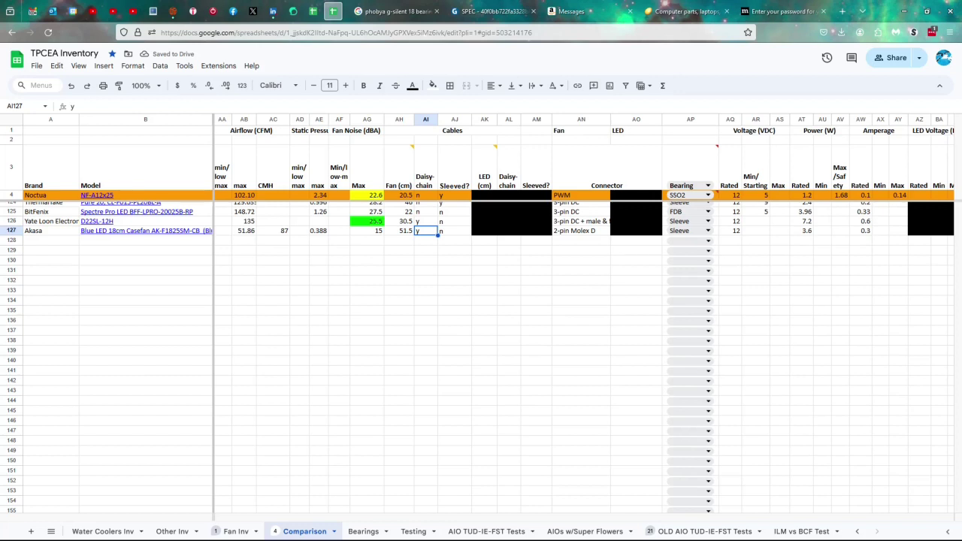
Review the Akasa fan's cable sleeving, LED cable, fan connector and bearing entries in row 127
key(Tab)
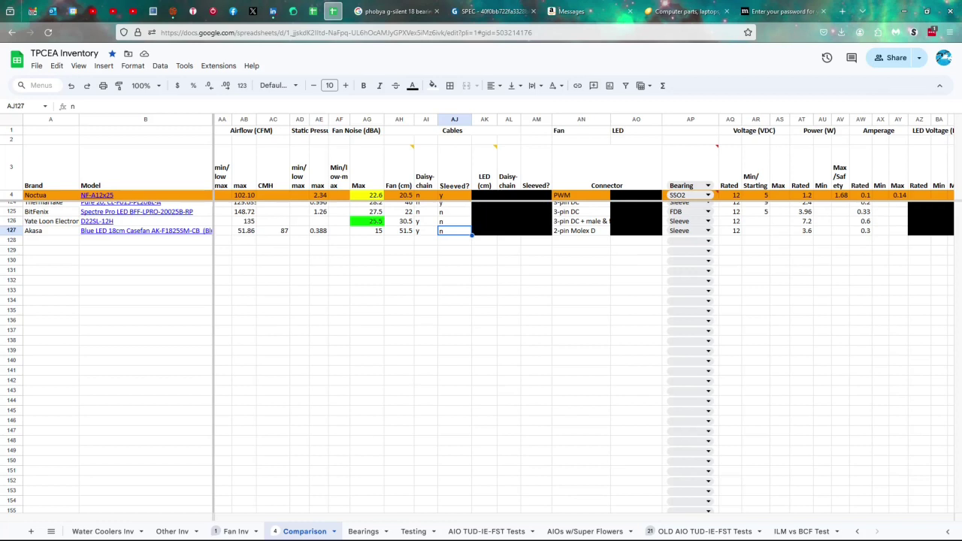
key(Tab)
key(Right)
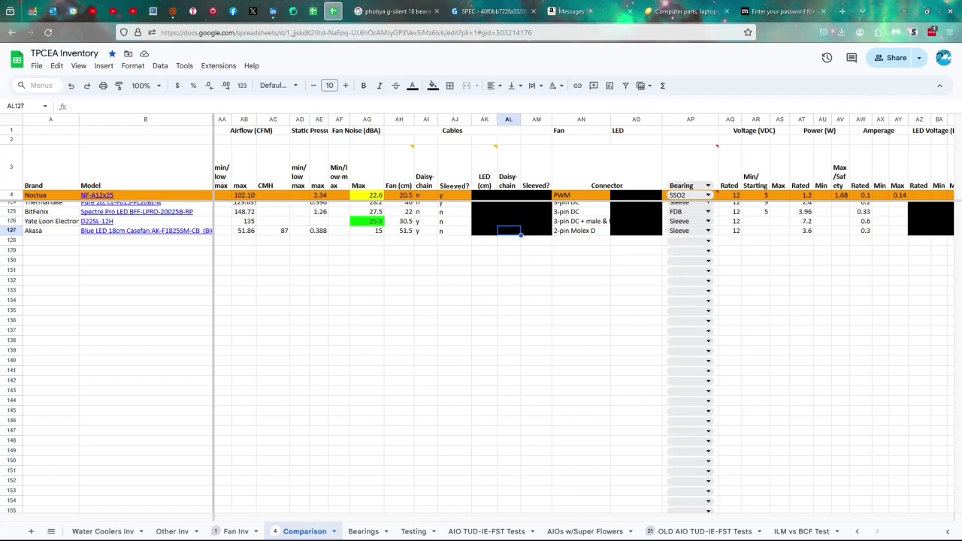
key(Left)
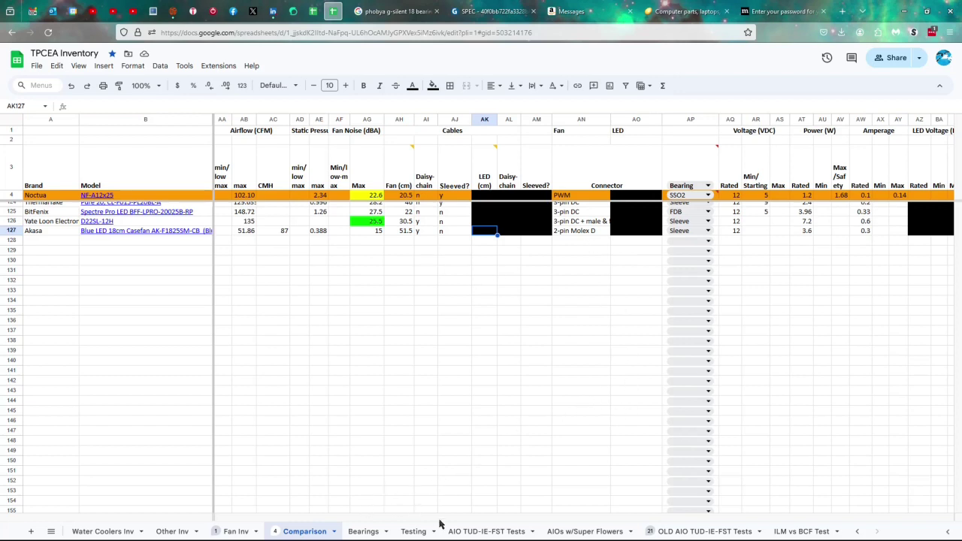
drag(648, 519, 707, 521)
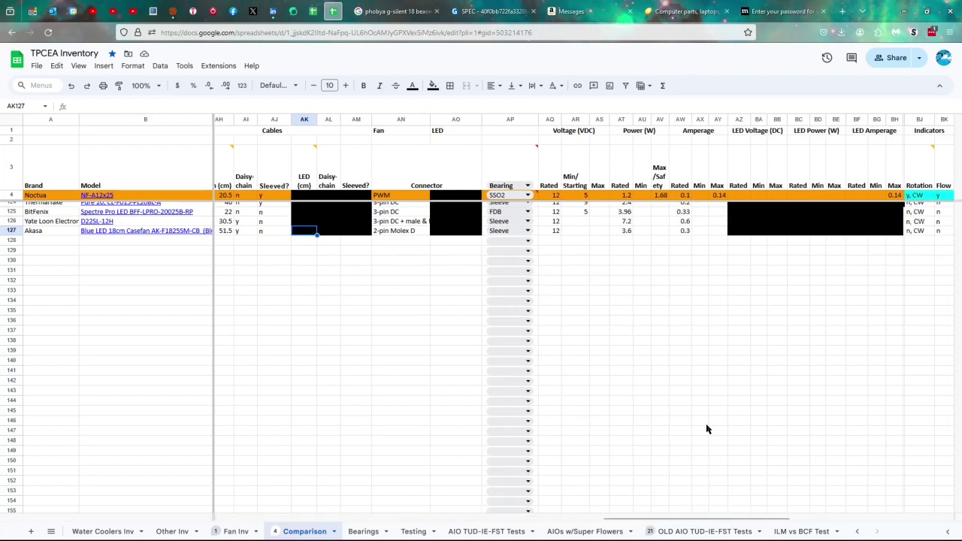
click(384, 230)
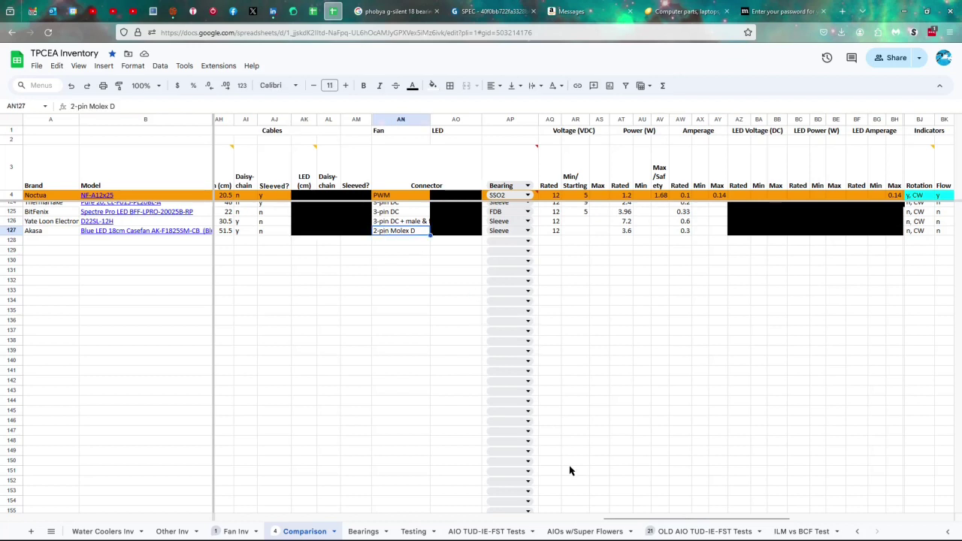
key(Right)
key(Right)
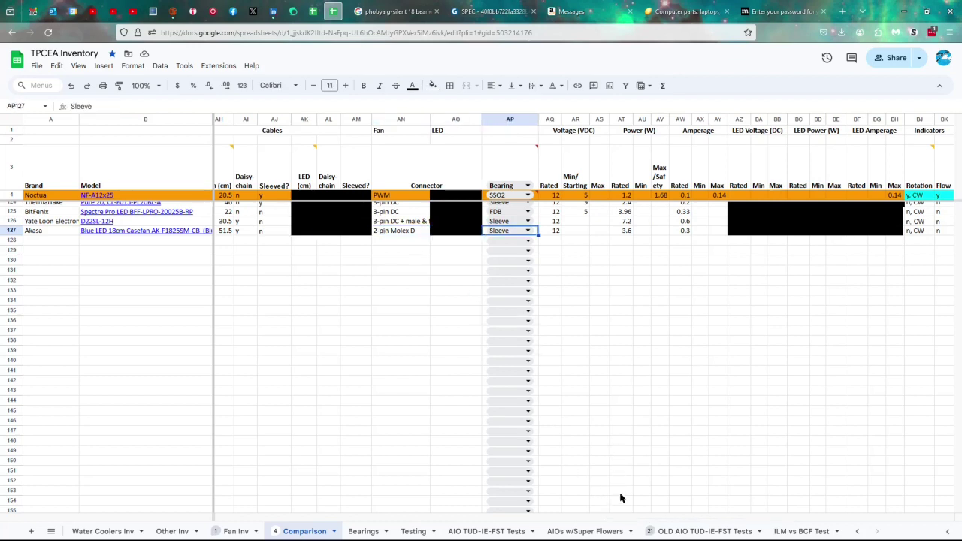
Consult the operating voltage in the Phobya PDF and enter 10.8 and 13.2 as the Akasa fan's minimum and maximum voltage
drag(614, 523, 713, 524)
click(268, 231)
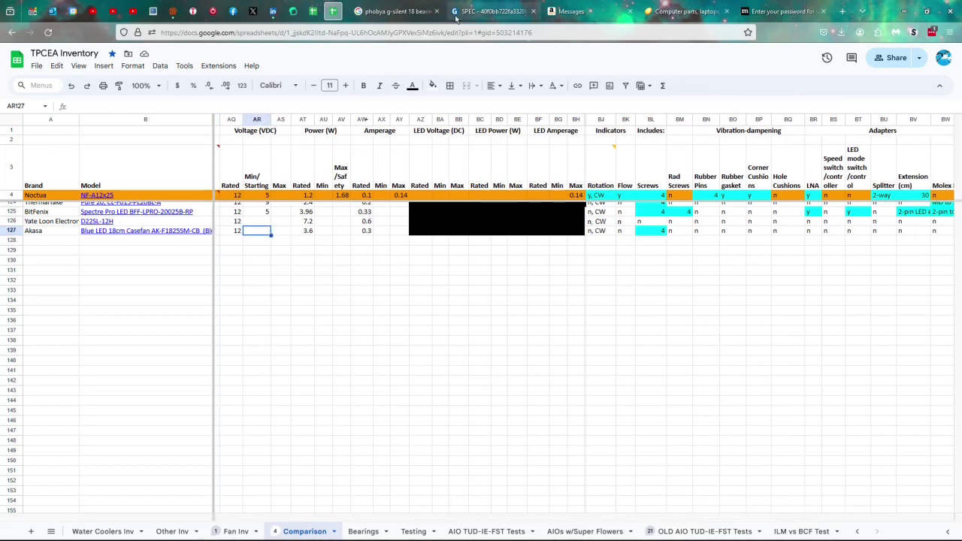
click(456, 12)
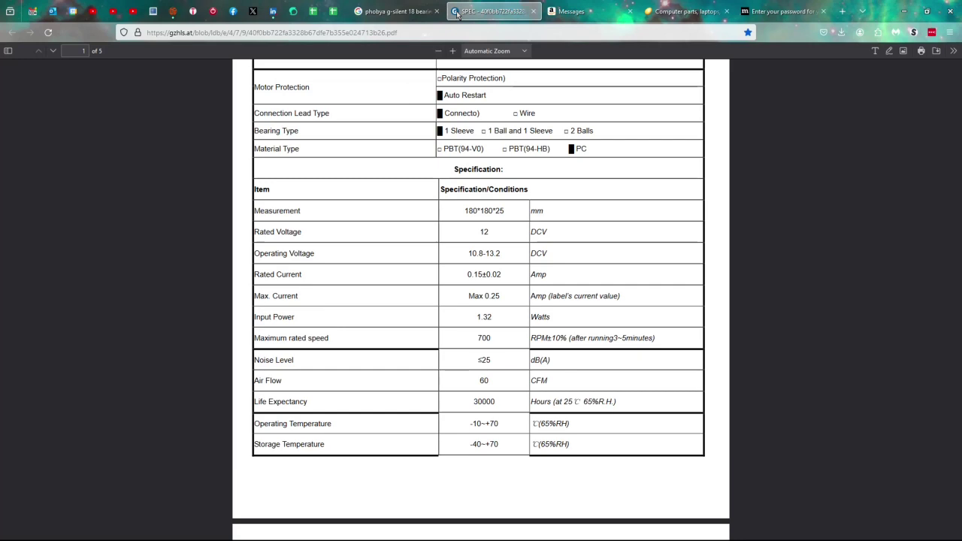
click(416, 7)
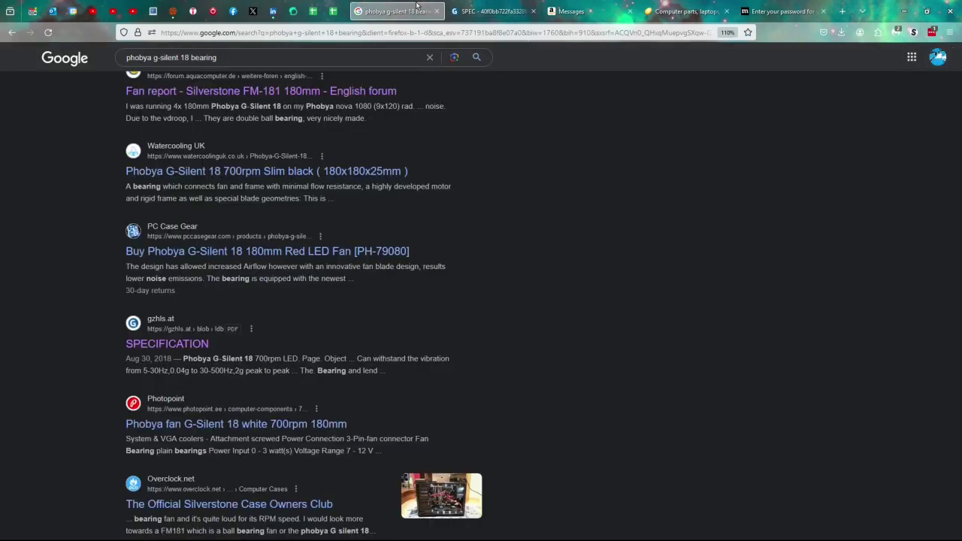
click(332, 11)
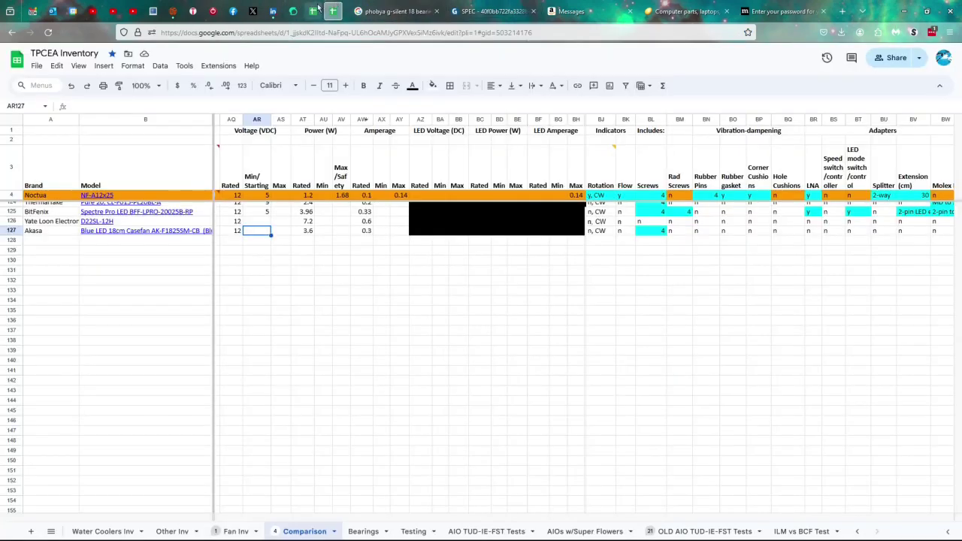
text(10.8)
key(Tab)
text(13.2)
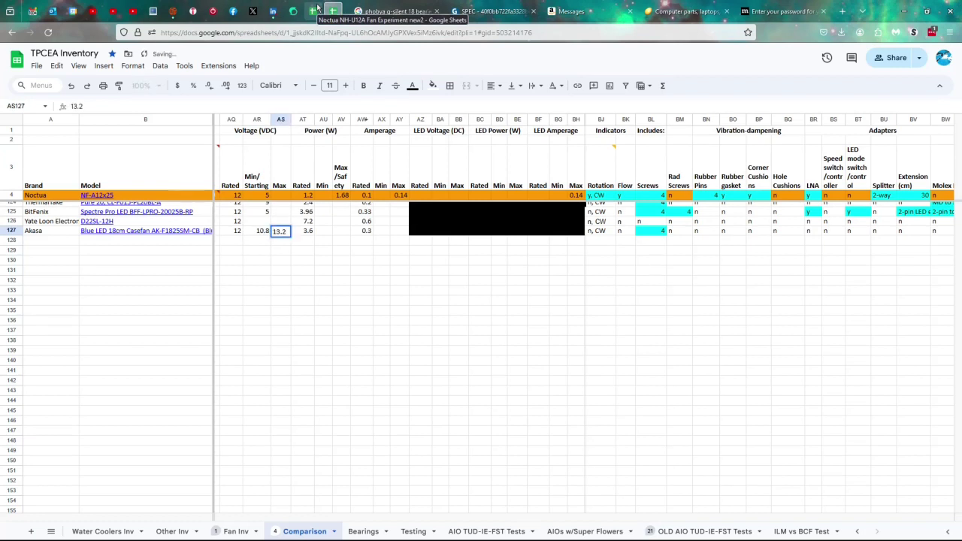
key(Tab)
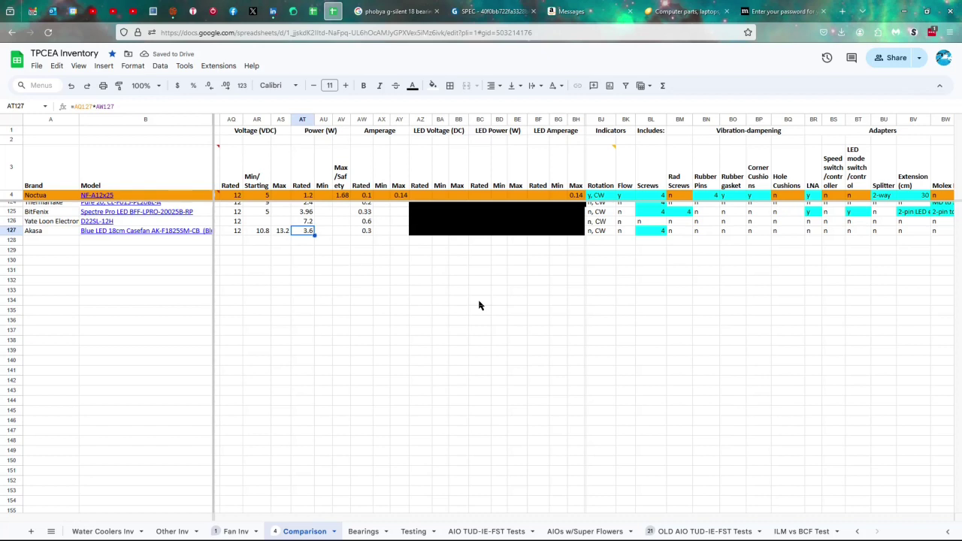
Check the Akasa fan's rated amperage and compare it with the fan model covered by the Phobya specification PDF
click(365, 231)
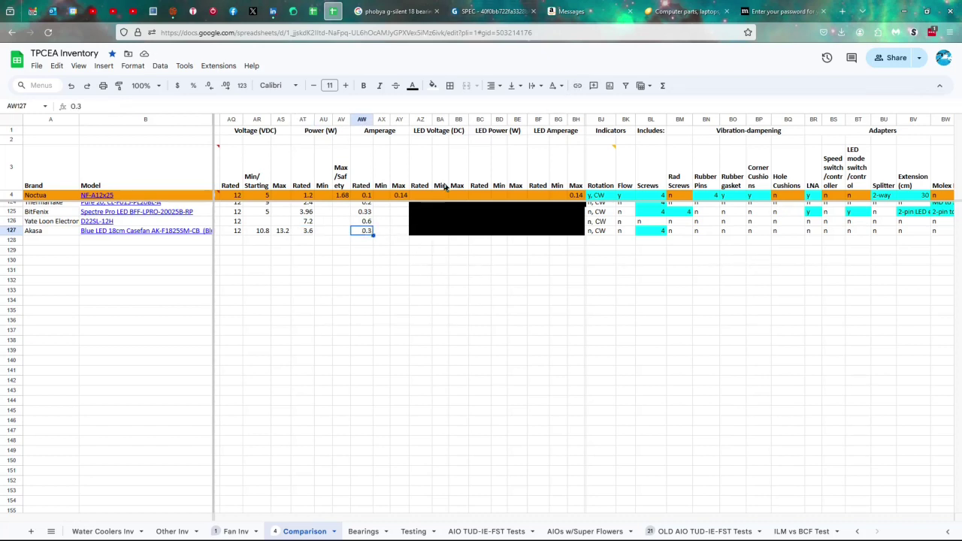
click(489, 11)
scroll(678, 322, up, 3)
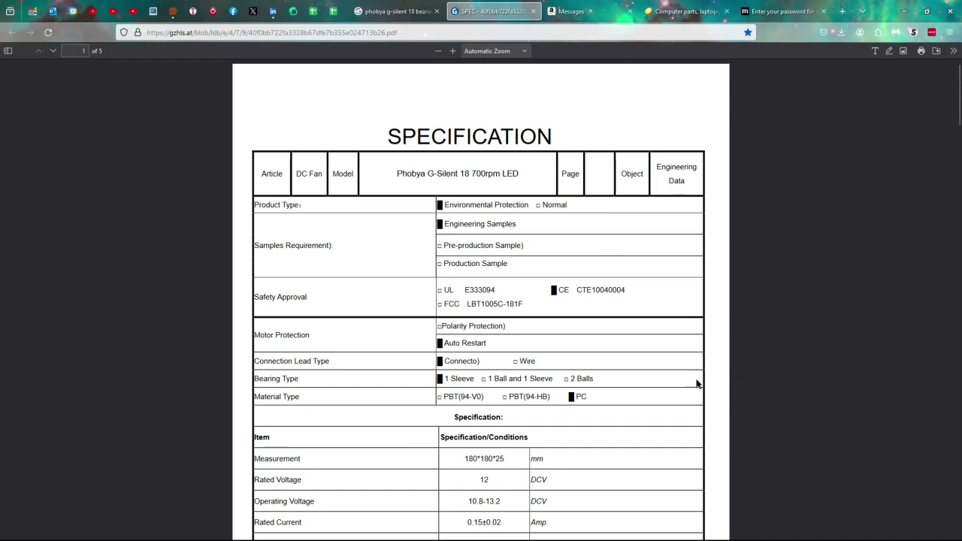
Return to the inventory spreadsheet and clear the Akasa fan's minimum and maximum voltage entries in row 127
click(333, 11)
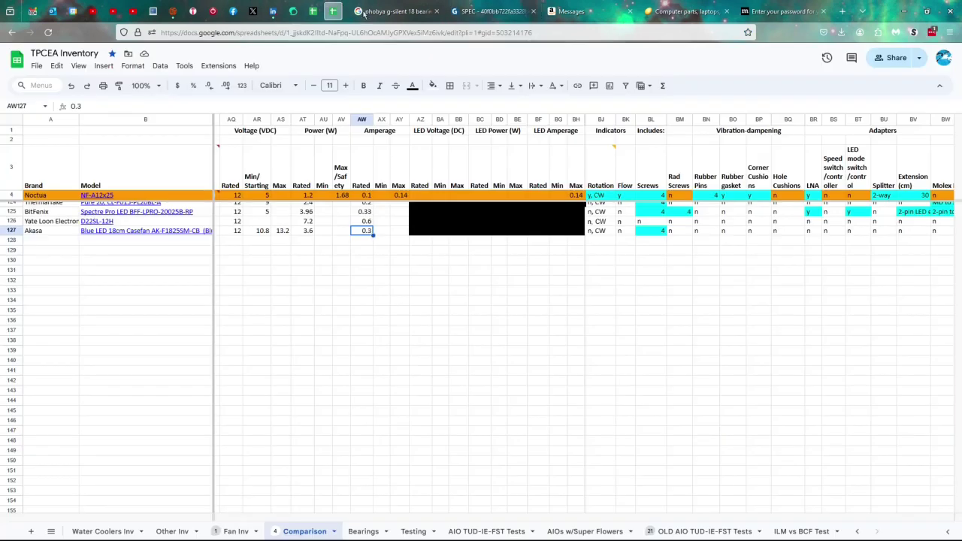
key(Left)
key(Left)
key(Left)
key(Left)
key(Delete)
key(Left)
key(Delete)
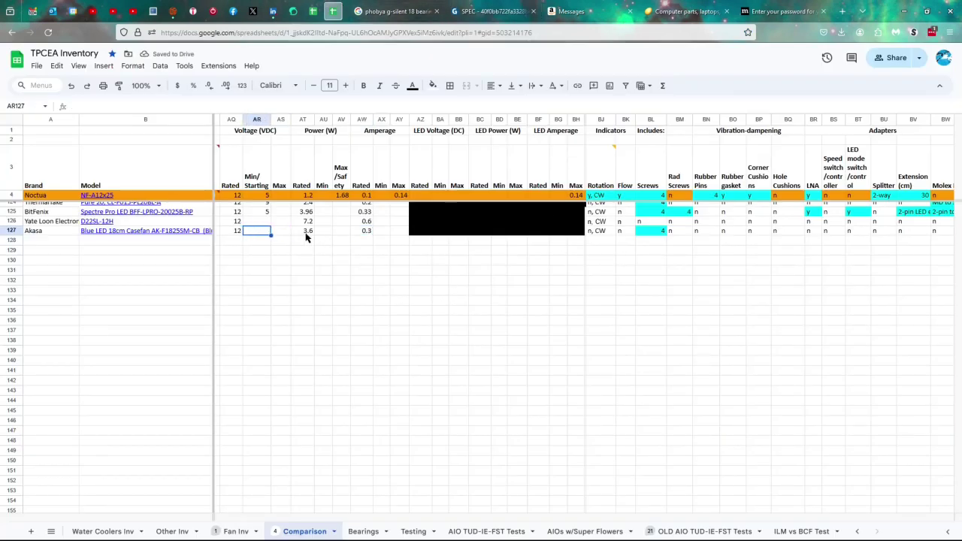
Examine the Phobya fan's electrical, speed and noise specifications in the PDF again
click(492, 12)
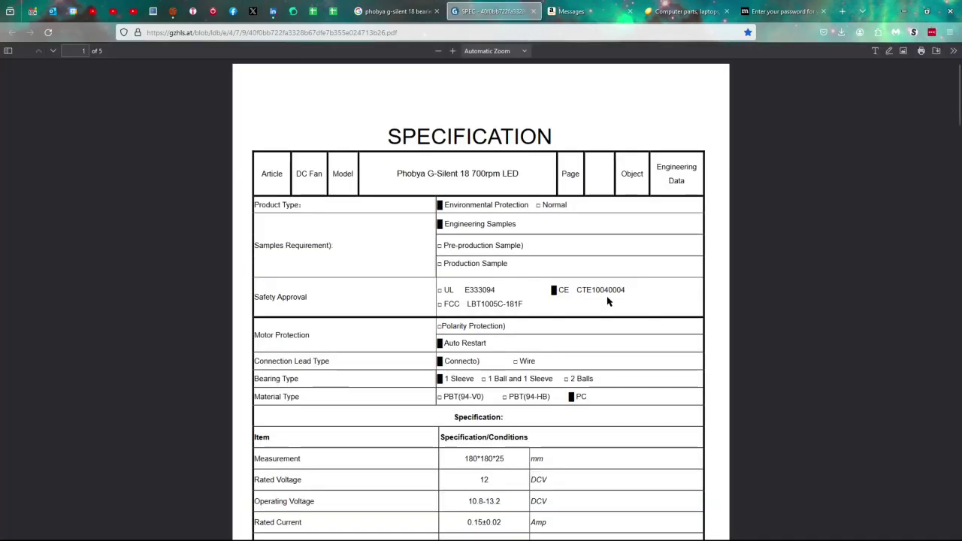
scroll(645, 371, down, 1)
scroll(645, 371, down, 2)
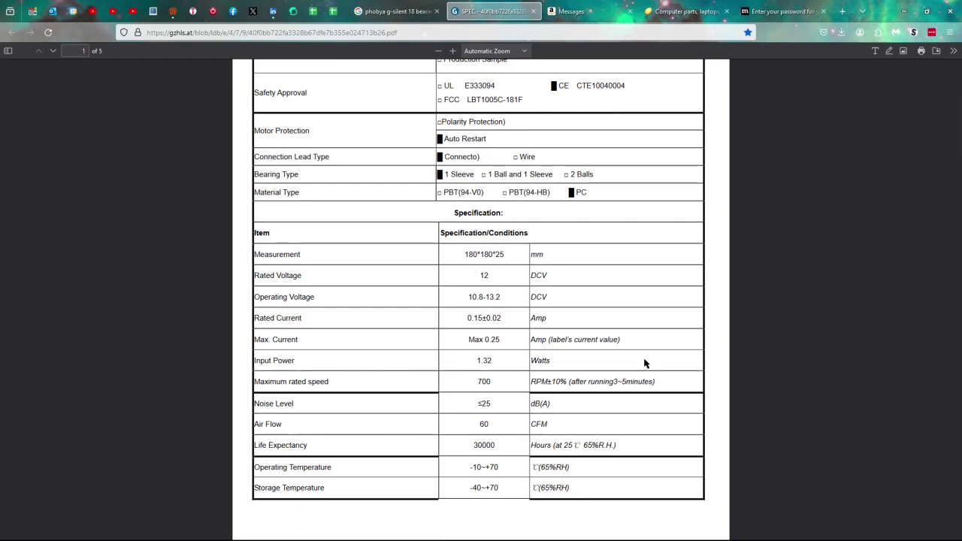
scroll(623, 334, up, 4)
Return to the inventory spreadsheet and review the Akasa fan's LED power, indicator, screw, vibration-dampening and adapter entries
click(332, 10)
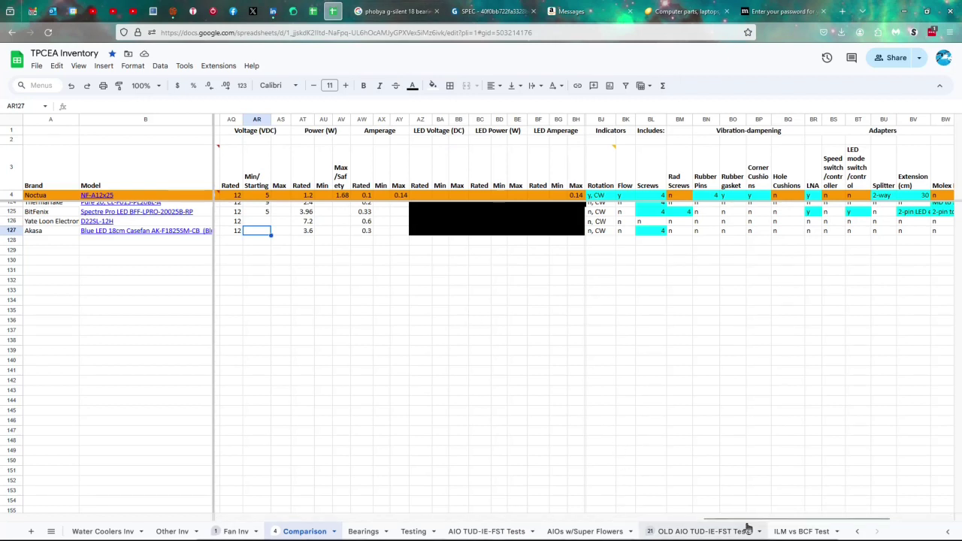
scroll(751, 522, right, 3)
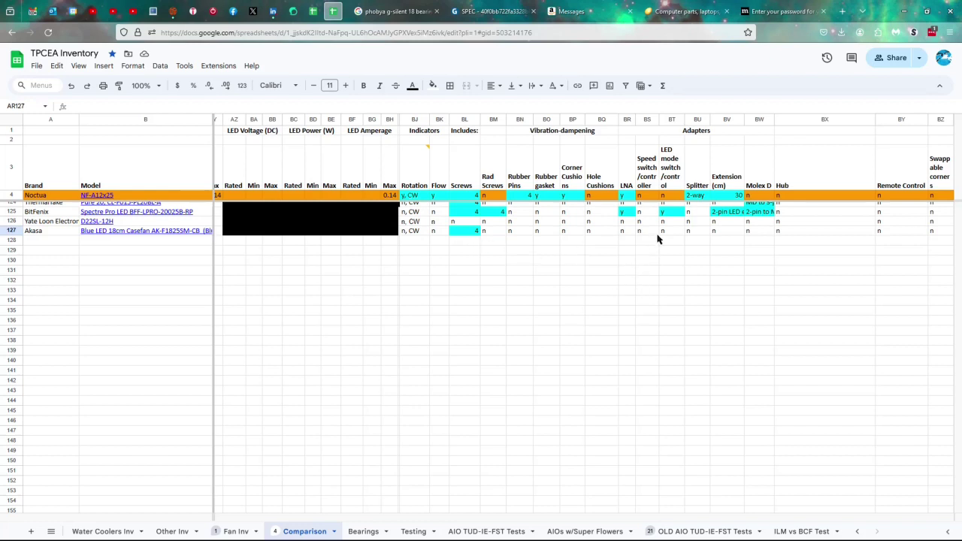
key(alt+Tab)
key(Escape)
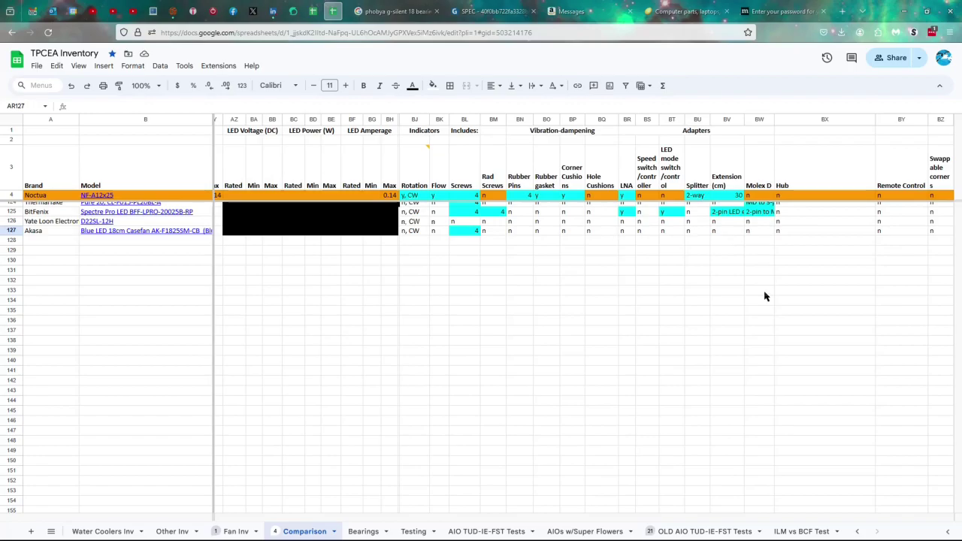
key(alt+Tab)
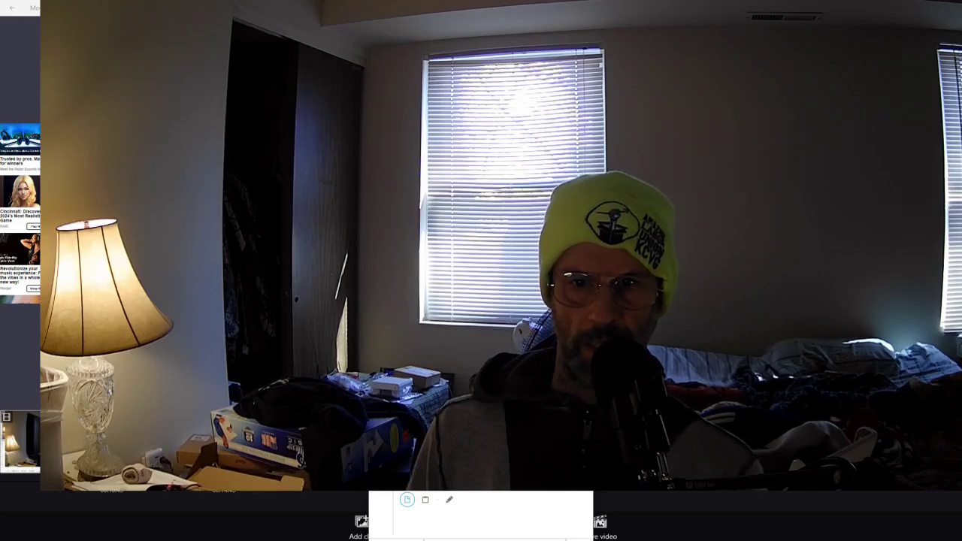